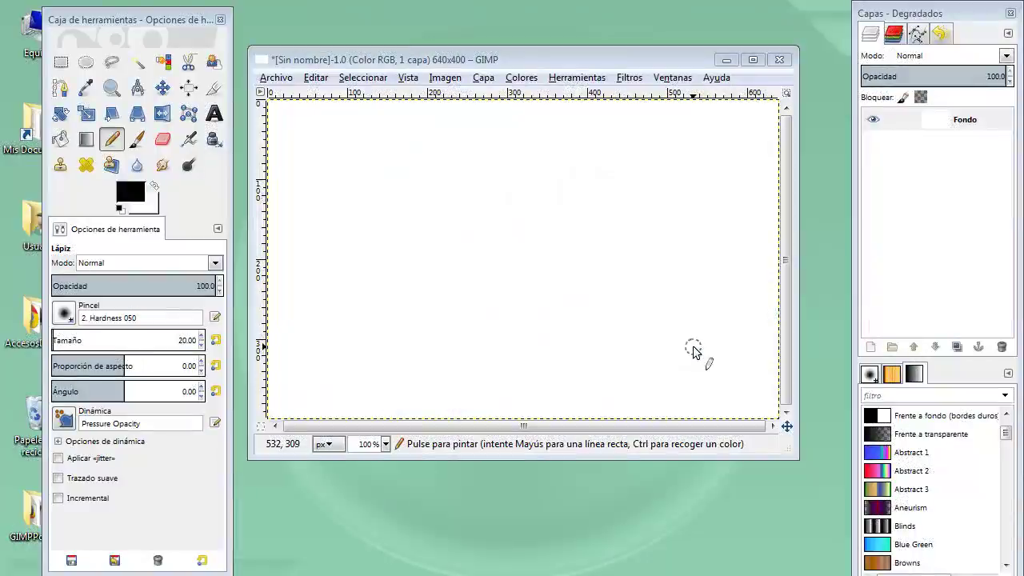
Draw a thick black wavy pencil stroke (size 20) across the white 640×400 canvas.
{"action": "mouse_move", "coordinate": [693, 348]}
{"action": "left_mouse_down"}
{"action": "mouse_move", "coordinate": [618, 251]}
{"action": "mouse_move", "coordinate": [518, 238]}
{"action": "mouse_move", "coordinate": [473, 302]}
{"action": "mouse_move", "coordinate": [395, 228]}
{"action": "mouse_move", "coordinate": [336, 236]}
{"action": "mouse_move", "coordinate": [366, 281]}
{"action": "mouse_move", "coordinate": [457, 226]}
{"action": "mouse_move", "coordinate": [549, 286]}
{"action": "mouse_move", "coordinate": [640, 236]}
{"action": "mouse_move", "coordinate": [697, 263]}
{"action": "mouse_move", "coordinate": [671, 324]}
{"action": "mouse_move", "coordinate": [598, 306]}
{"action": "left_mouse_up"}
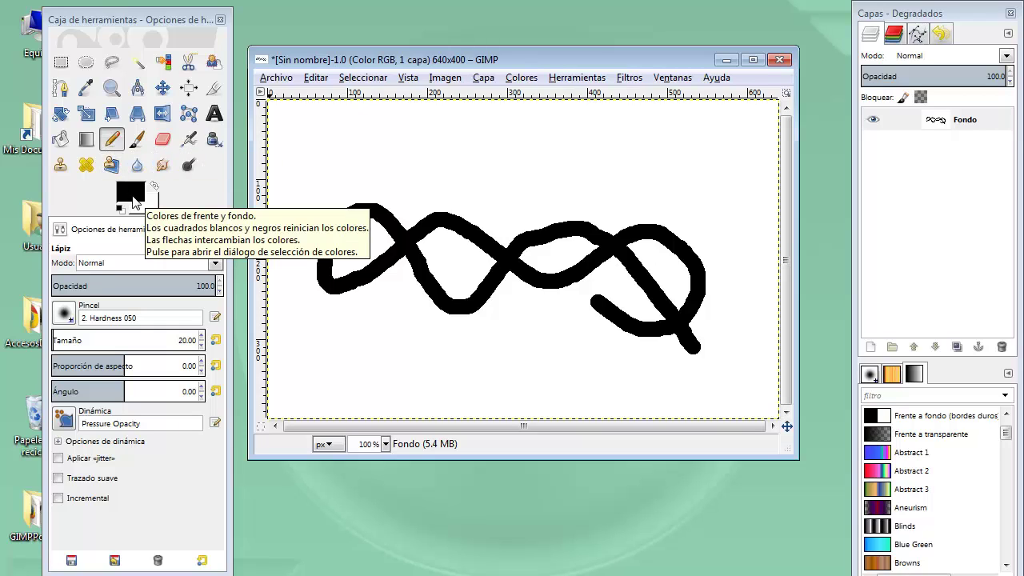
In the foreground colour chooser, pick the bright green 2be812 using the hue strip and colour square.
{"action": "left_click", "coordinate": [131, 193]}
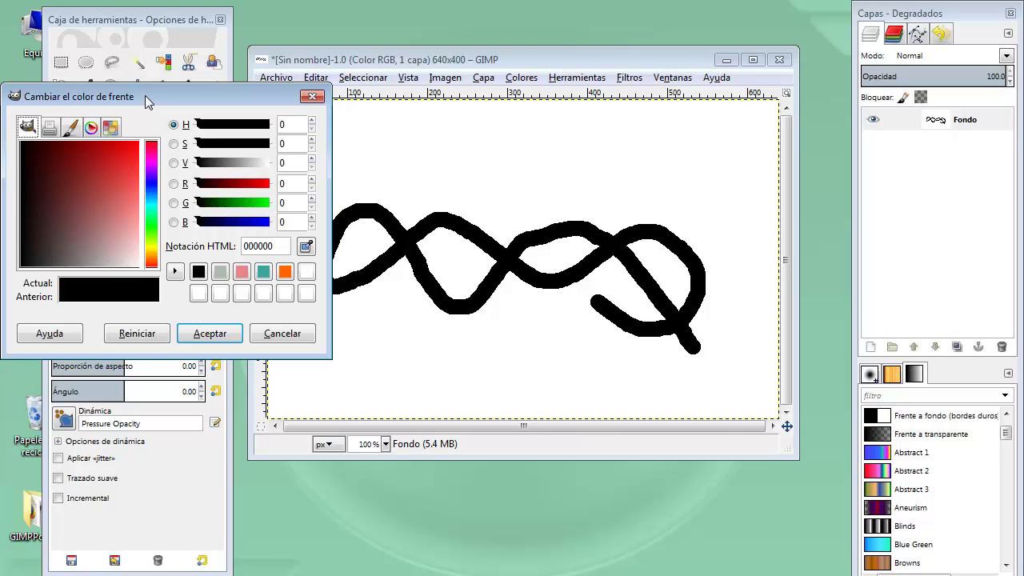
{"action": "mouse_move", "coordinate": [150, 184]}
{"action": "left_mouse_down"}
{"action": "mouse_move", "coordinate": [151, 149]}
{"action": "mouse_move", "coordinate": [154, 233]}
{"action": "left_mouse_up"}
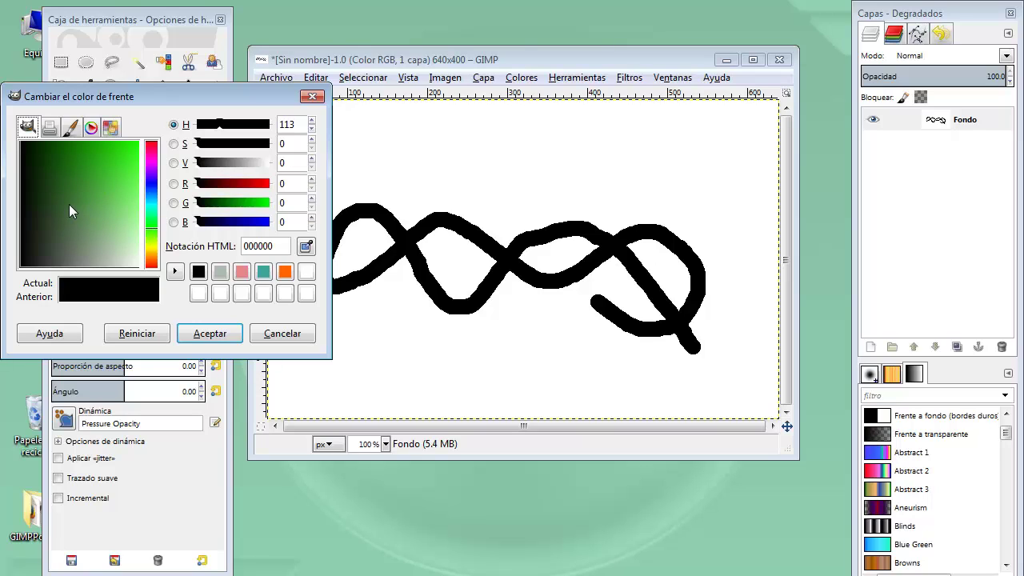
{"action": "left_click", "coordinate": [129, 152]}
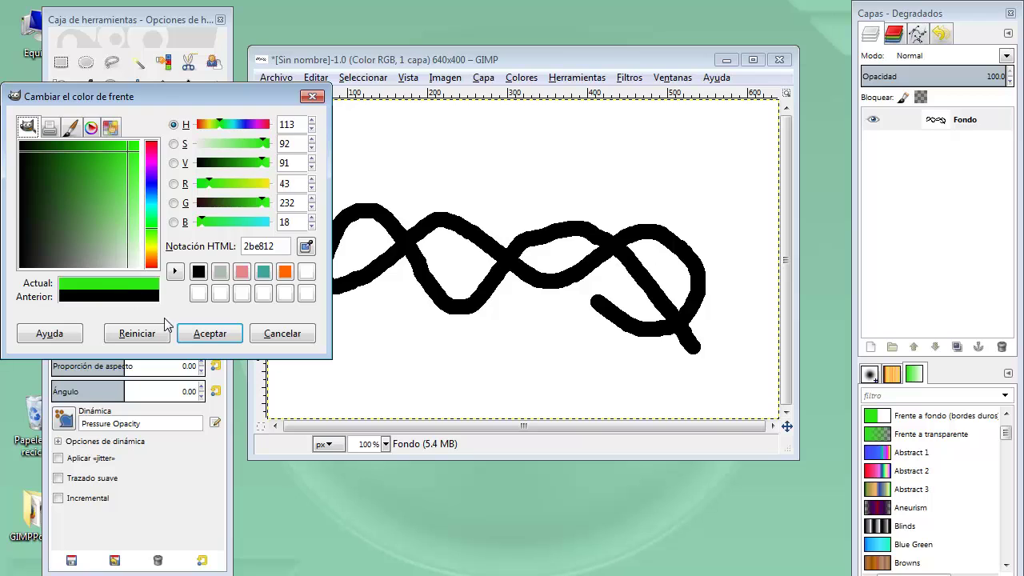
Apply the green, draw a thick green squiggle over the upper canvas, and reopen the colour chooser.
{"action": "left_click", "coordinate": [210, 334]}
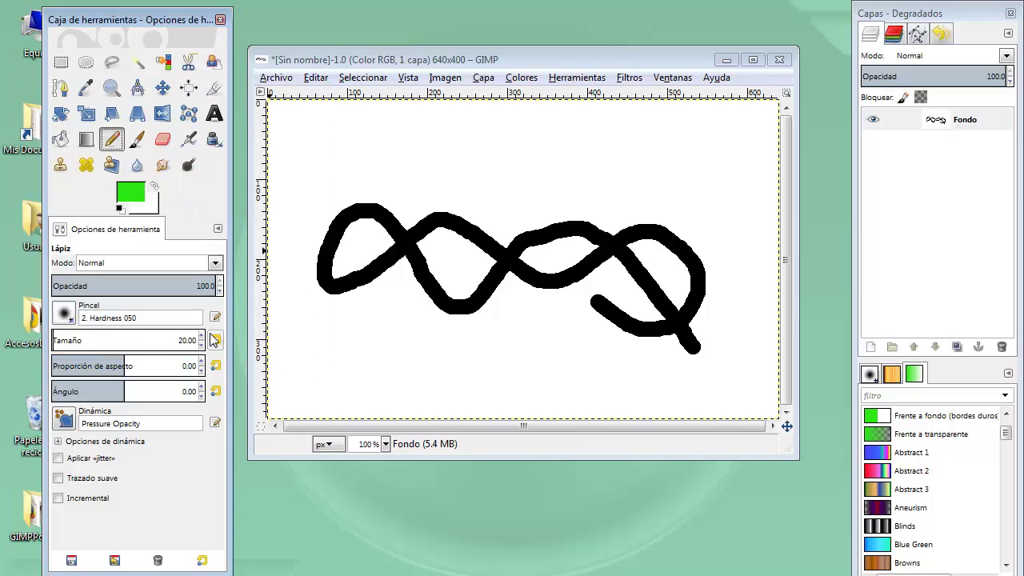
{"action": "mouse_move", "coordinate": [341, 144]}
{"action": "left_mouse_down"}
{"action": "mouse_move", "coordinate": [683, 167]}
{"action": "mouse_move", "coordinate": [549, 195]}
{"action": "mouse_move", "coordinate": [384, 185]}
{"action": "mouse_move", "coordinate": [388, 221]}
{"action": "mouse_move", "coordinate": [537, 213]}
{"action": "mouse_move", "coordinate": [580, 254]}
{"action": "mouse_move", "coordinate": [450, 248]}
{"action": "left_mouse_up"}
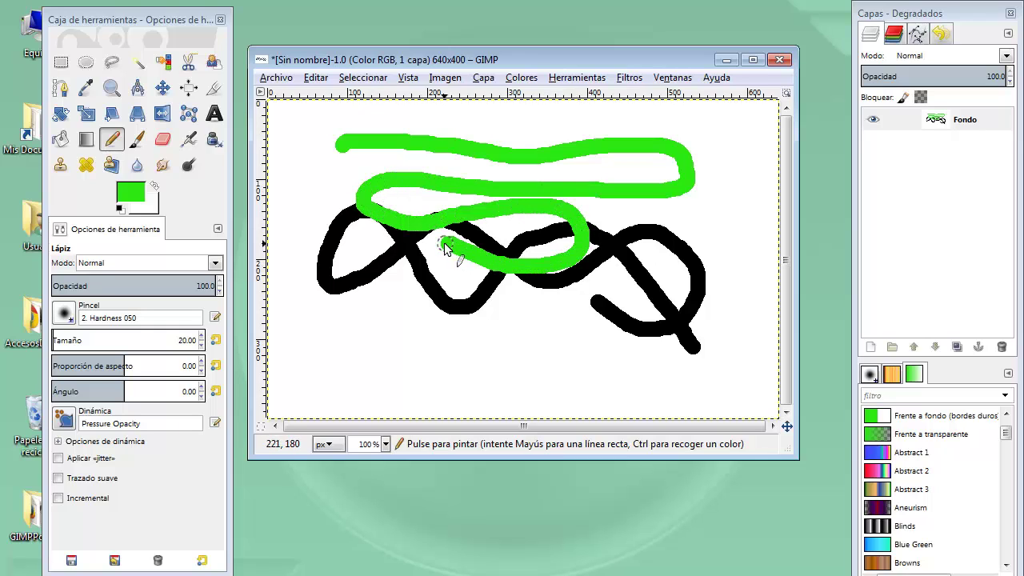
{"action": "left_click", "coordinate": [130, 194]}
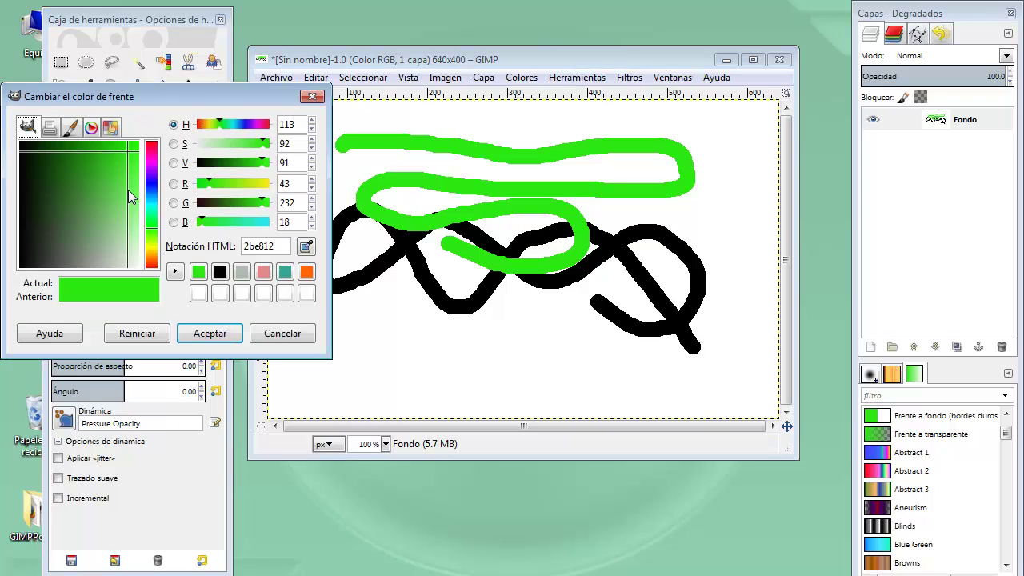
Browse the colour selector modes, then pick orange ffa920 on the wheel-and-triangle picker.
{"action": "left_click", "coordinate": [51, 130]}
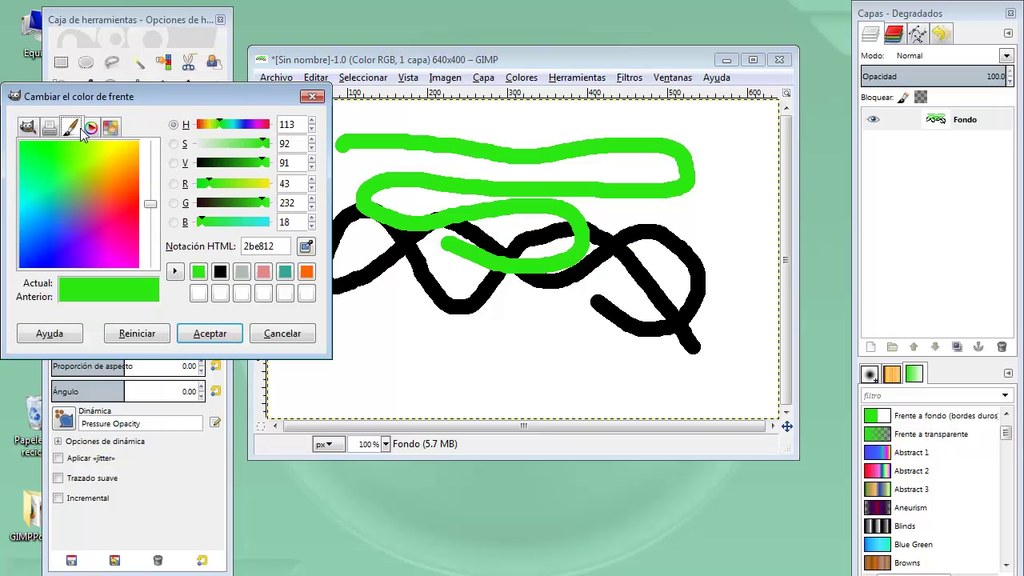
{"action": "left_click", "coordinate": [91, 130]}
{"action": "left_click", "coordinate": [110, 127]}
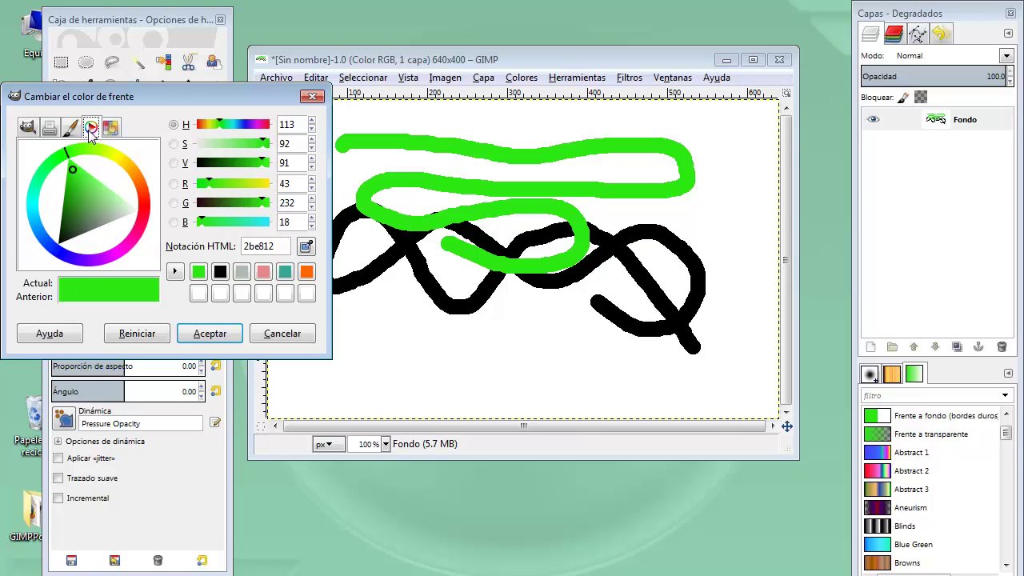
{"action": "mouse_move", "coordinate": [74, 169]}
{"action": "left_mouse_down"}
{"action": "mouse_move", "coordinate": [96, 224]}
{"action": "mouse_move", "coordinate": [126, 184]}
{"action": "left_mouse_up"}
{"action": "left_click", "coordinate": [131, 175]}
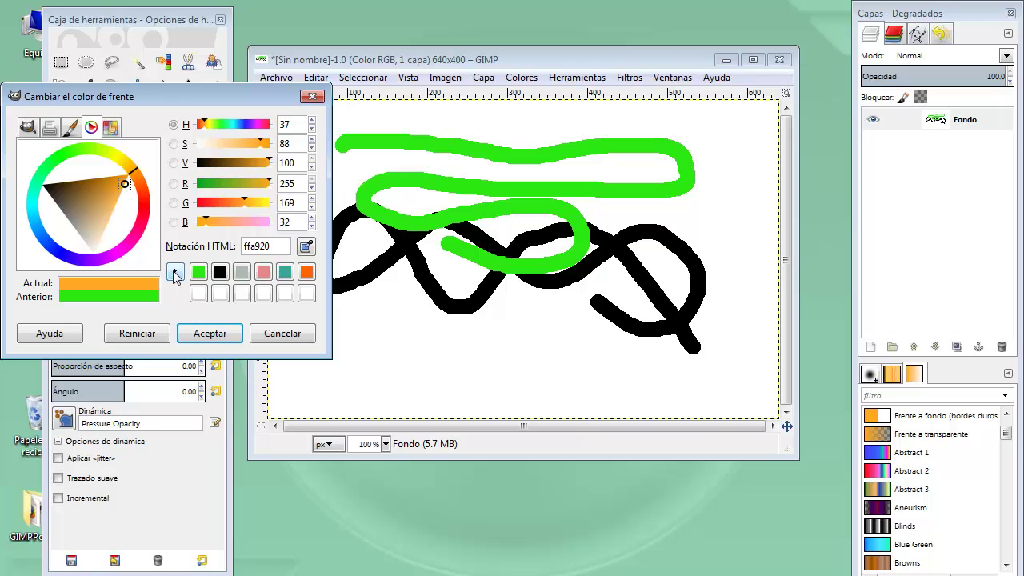
Apply the orange, draw an orange stroke across the lower canvas, and reopen the chooser.
{"action": "left_click", "coordinate": [210, 333]}
{"action": "left_click_drag", "start_coordinate": [334, 339], "coordinate": [534, 344]}
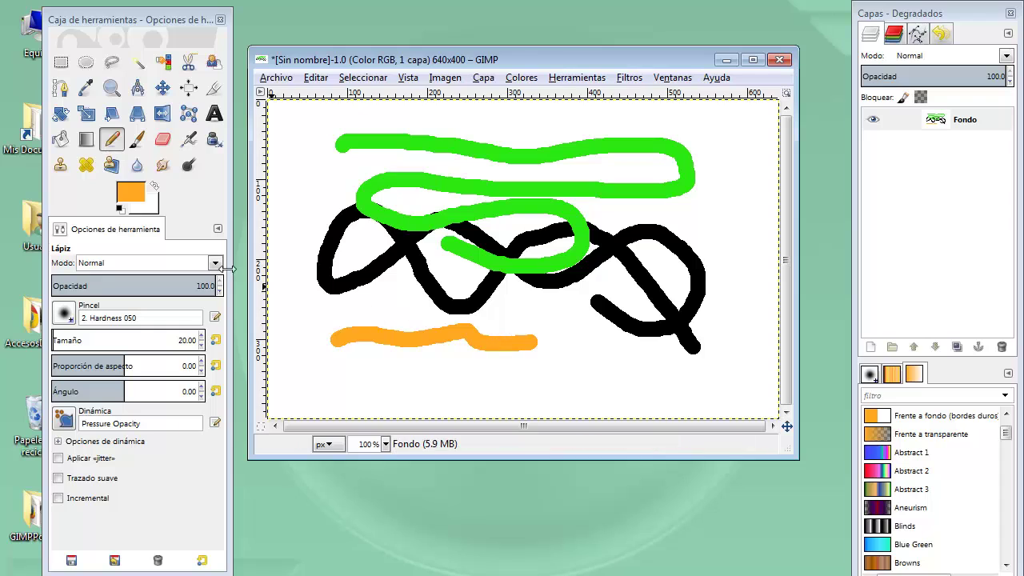
{"action": "left_click", "coordinate": [136, 198]}
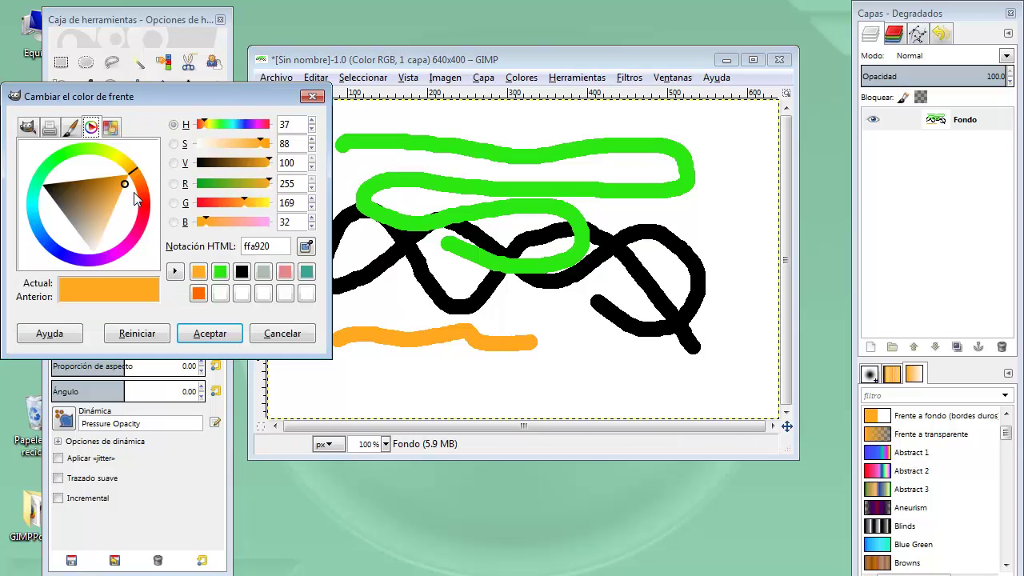
In the GIMP selector, try the R, G and B channel modes and their sliders.
{"action": "left_click", "coordinate": [28, 127]}
{"action": "left_click", "coordinate": [174, 184]}
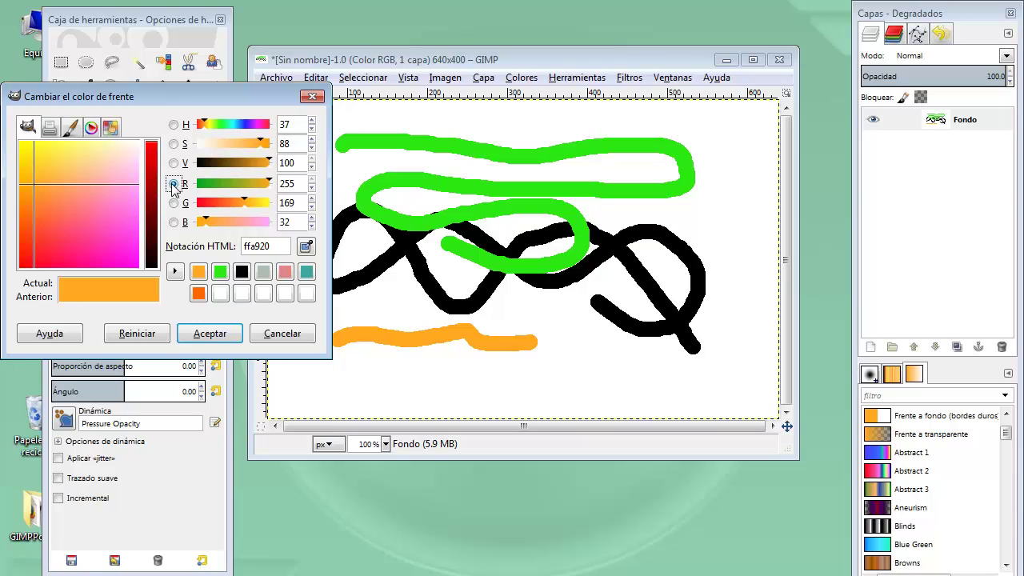
{"action": "left_click_drag", "start_coordinate": [268, 190], "coordinate": [202, 210]}
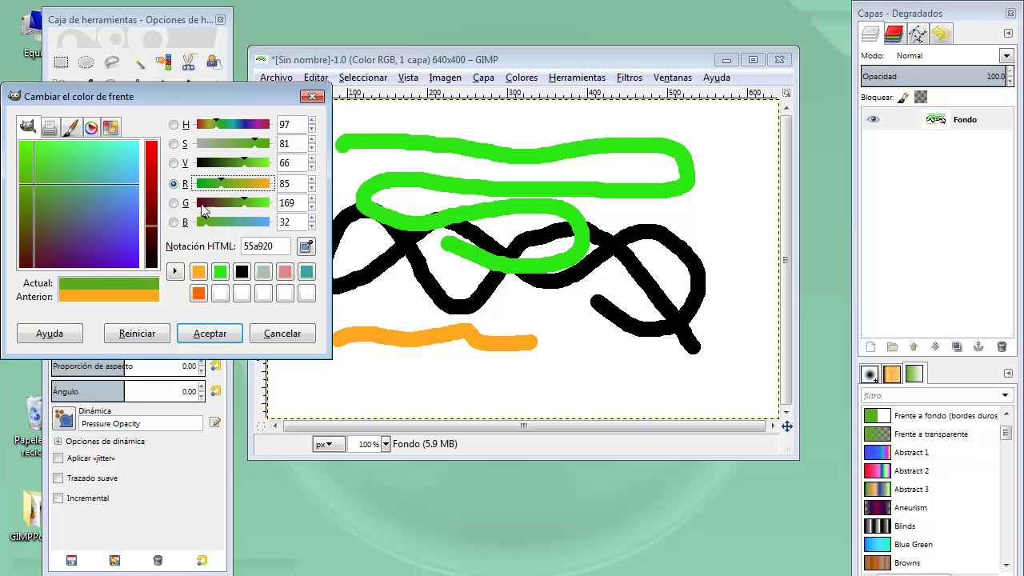
{"action": "left_click", "coordinate": [173, 203]}
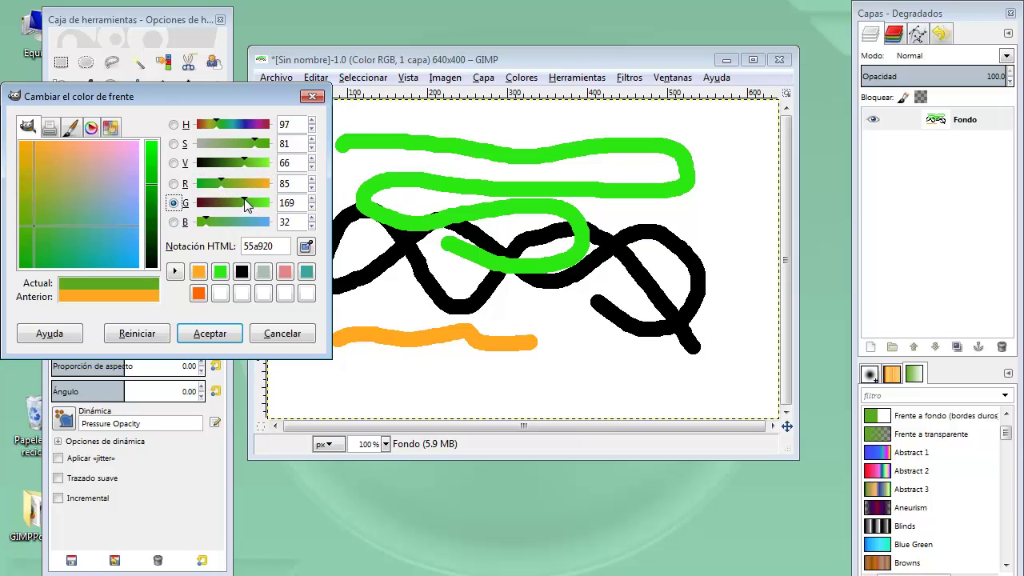
{"action": "left_click_drag", "start_coordinate": [244, 202], "coordinate": [259, 202]}
{"action": "left_click", "coordinate": [184, 222]}
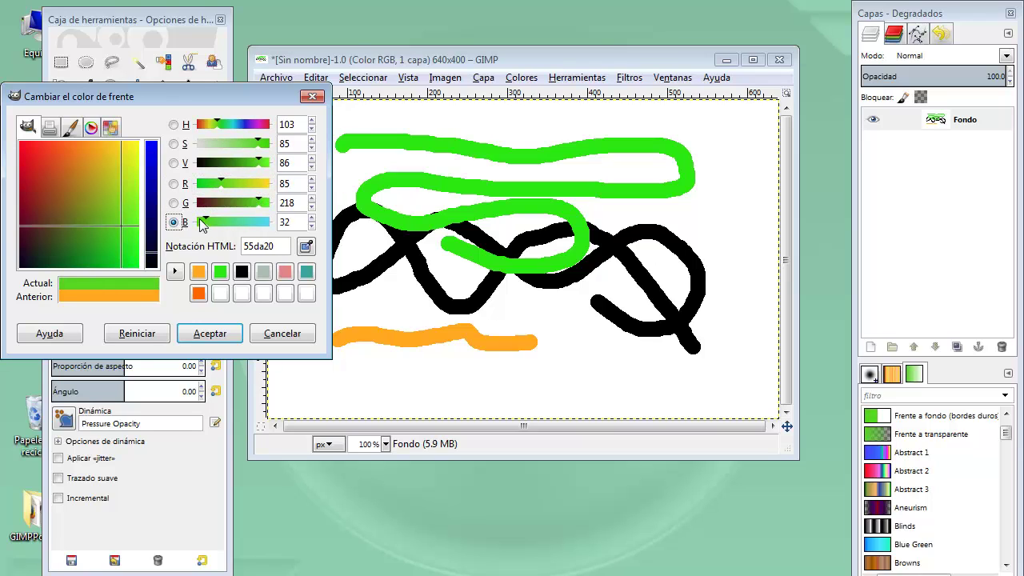
{"action": "mouse_move", "coordinate": [200, 223]}
{"action": "left_mouse_down"}
{"action": "mouse_move", "coordinate": [242, 223]}
{"action": "mouse_move", "coordinate": [196, 232]}
{"action": "mouse_move", "coordinate": [220, 224]}
{"action": "mouse_move", "coordinate": [209, 210]}
{"action": "left_mouse_up"}
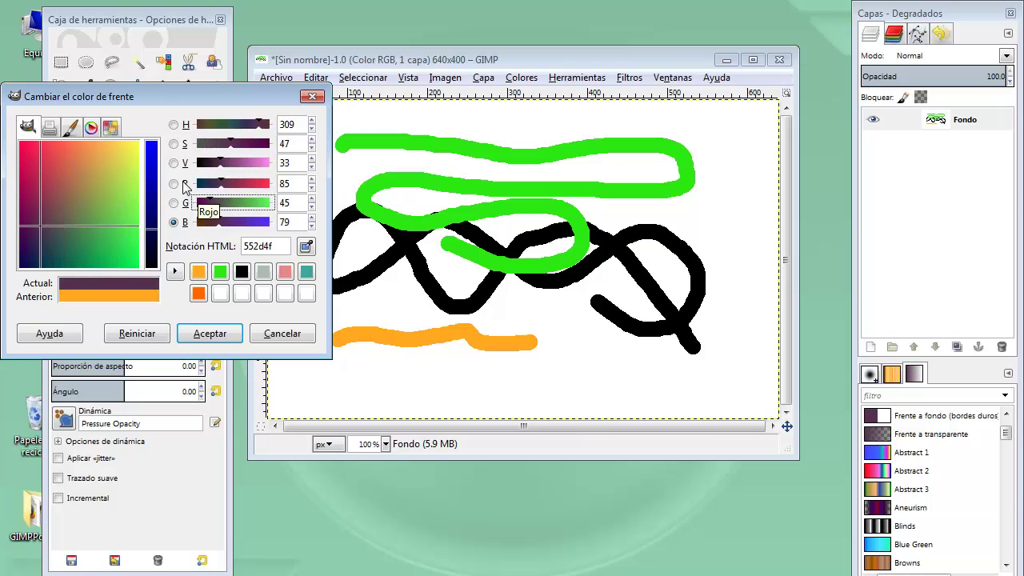
Try the H and S modes and the hex field, then cancel to keep orange.
{"action": "left_click", "coordinate": [174, 125]}
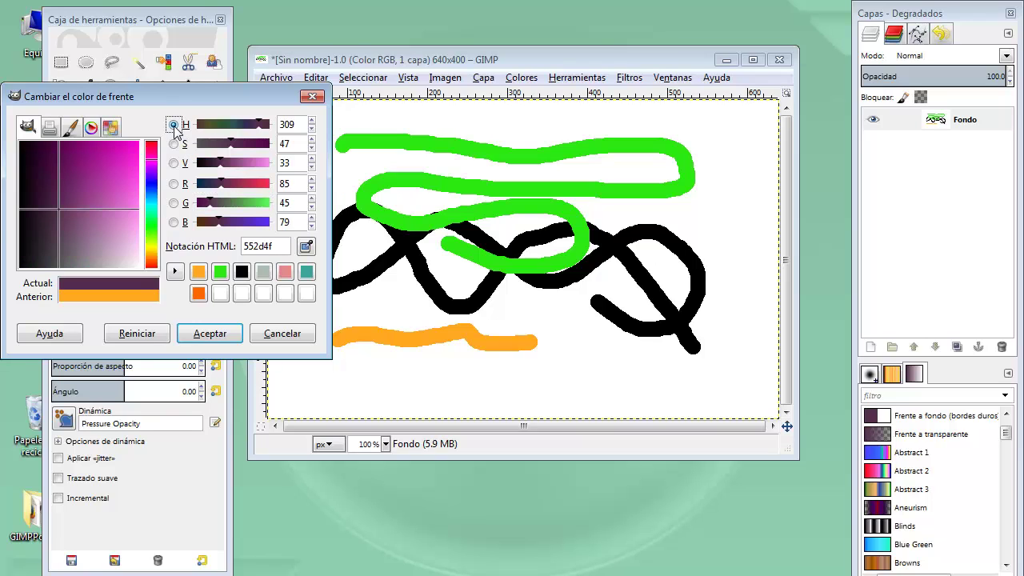
{"action": "left_click_drag", "start_coordinate": [260, 128], "coordinate": [223, 134]}
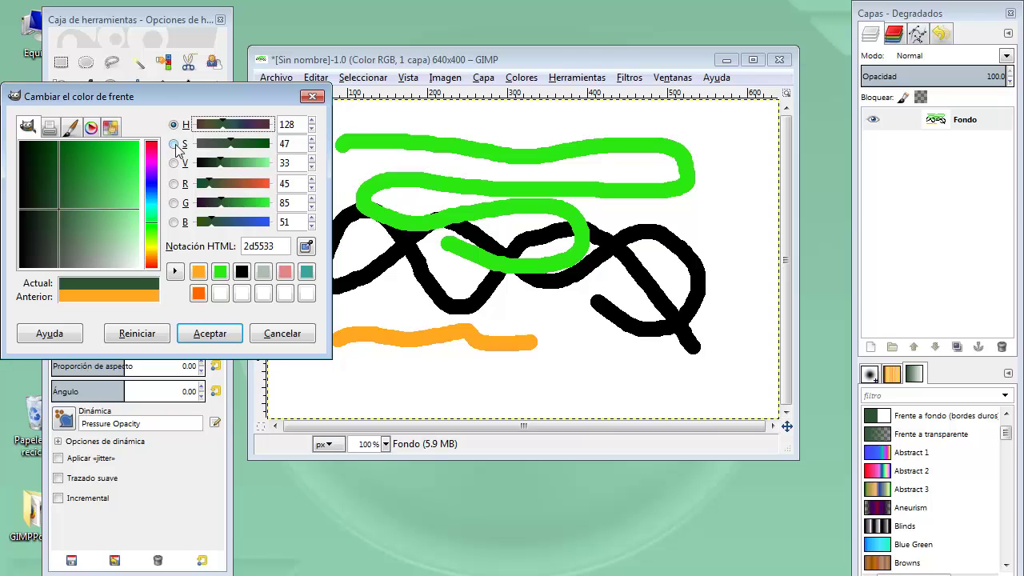
{"action": "left_click", "coordinate": [174, 144]}
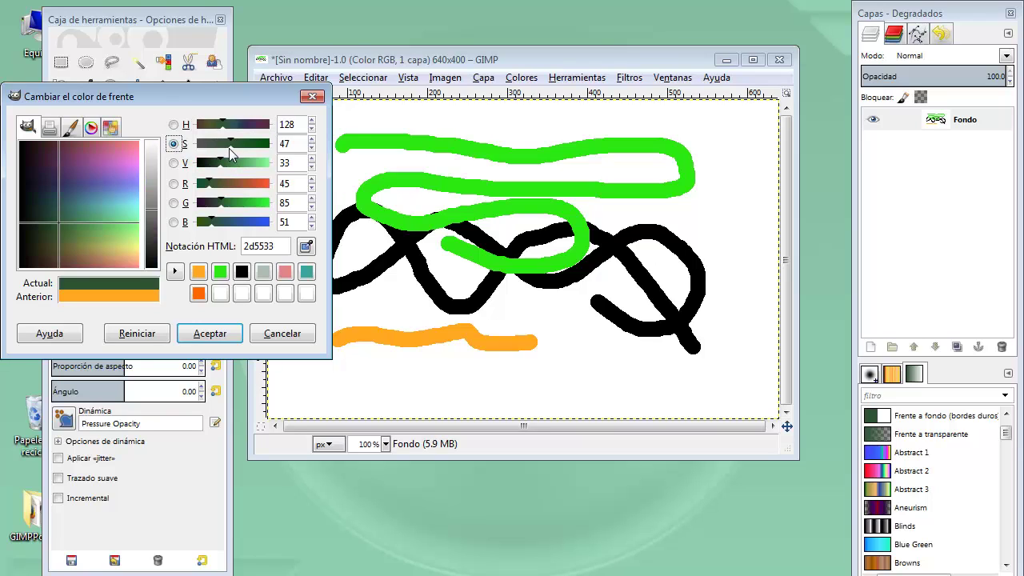
{"action": "mouse_move", "coordinate": [230, 150]}
{"action": "left_mouse_down"}
{"action": "mouse_move", "coordinate": [243, 152]}
{"action": "mouse_move", "coordinate": [213, 153]}
{"action": "left_mouse_up"}
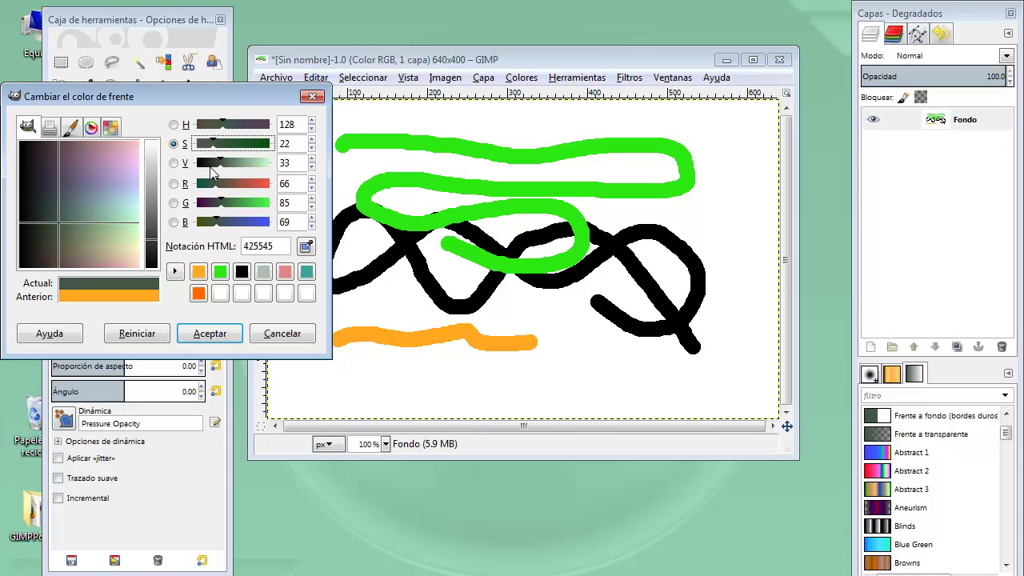
{"action": "left_click", "coordinate": [285, 250]}
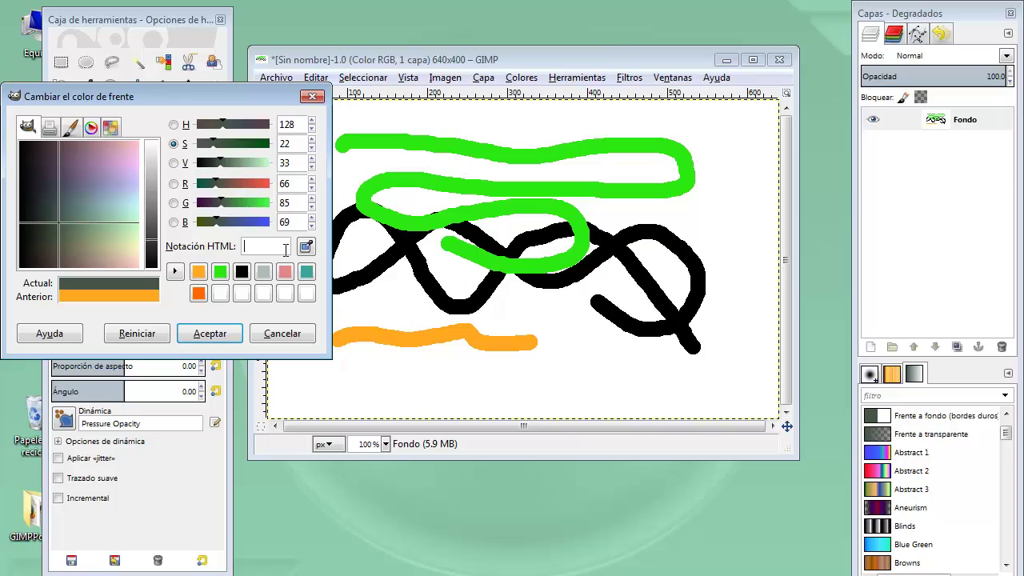
{"action": "left_click", "coordinate": [268, 335]}
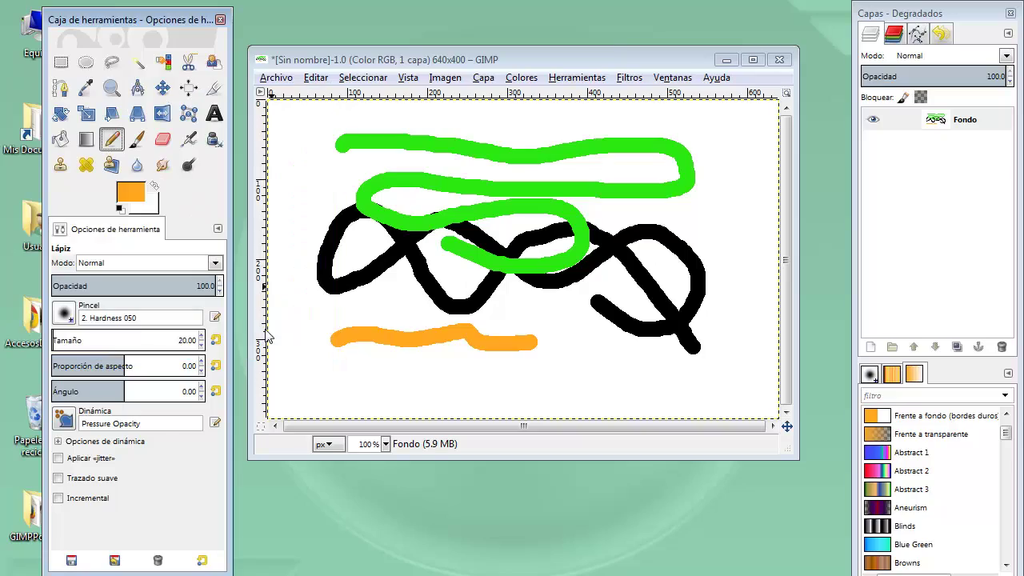